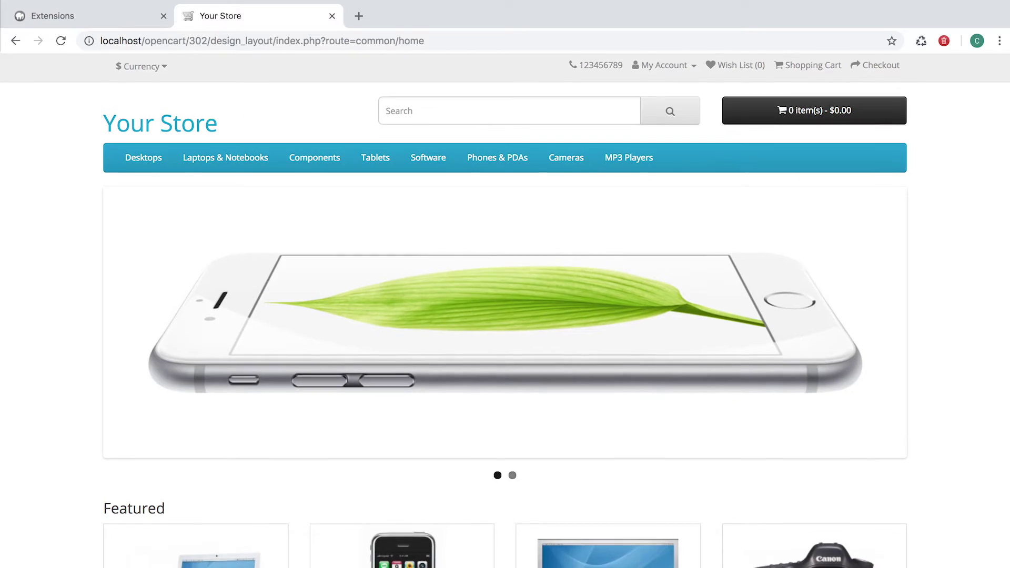
- Scroll through the storefront home, Desktops category and Register Account pages
scroll(505, 311, down, 2)
scroll(505, 311, down, 8)
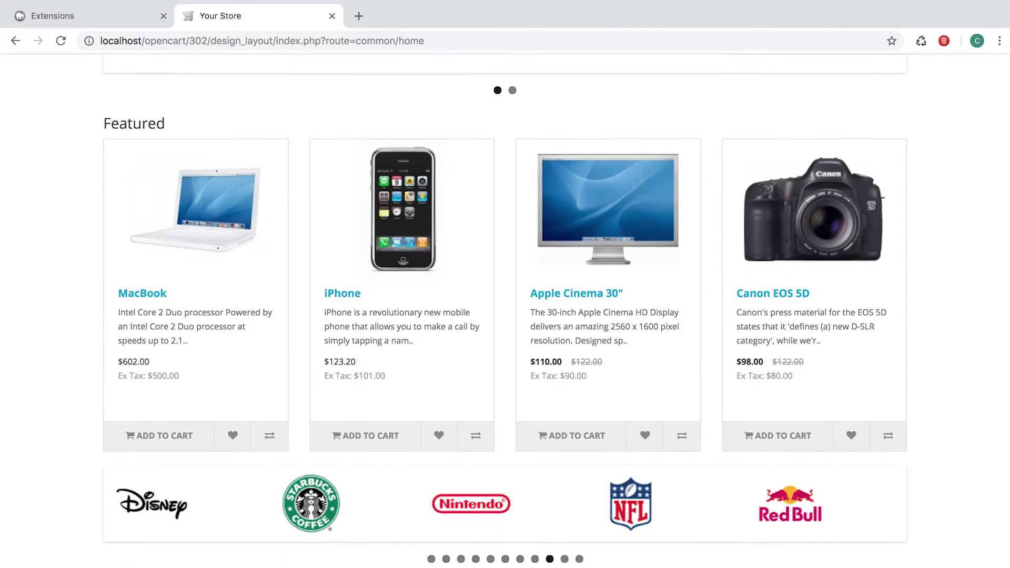
scroll(506, 310, down, 2)
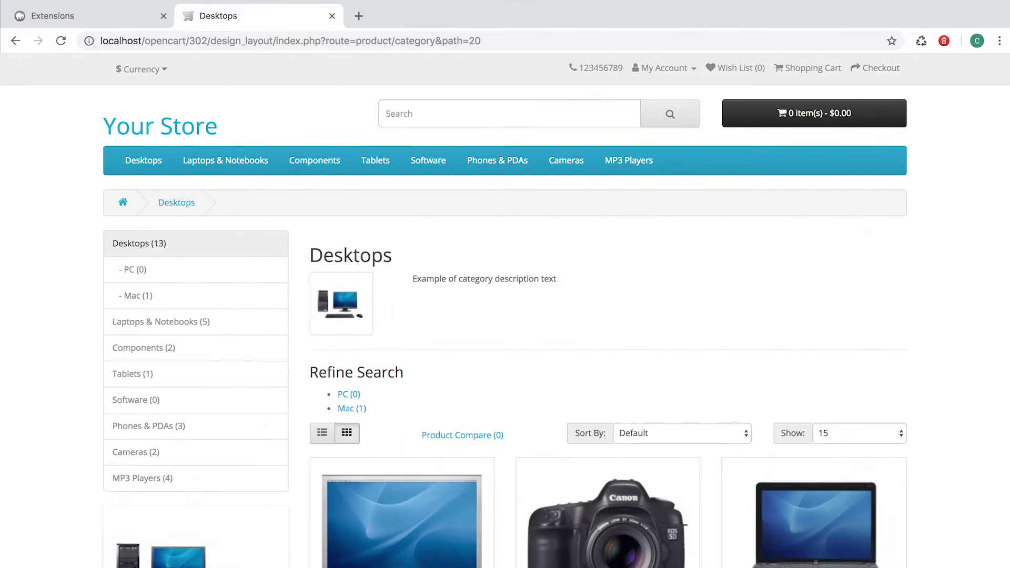
scroll(505, 311, down, 13)
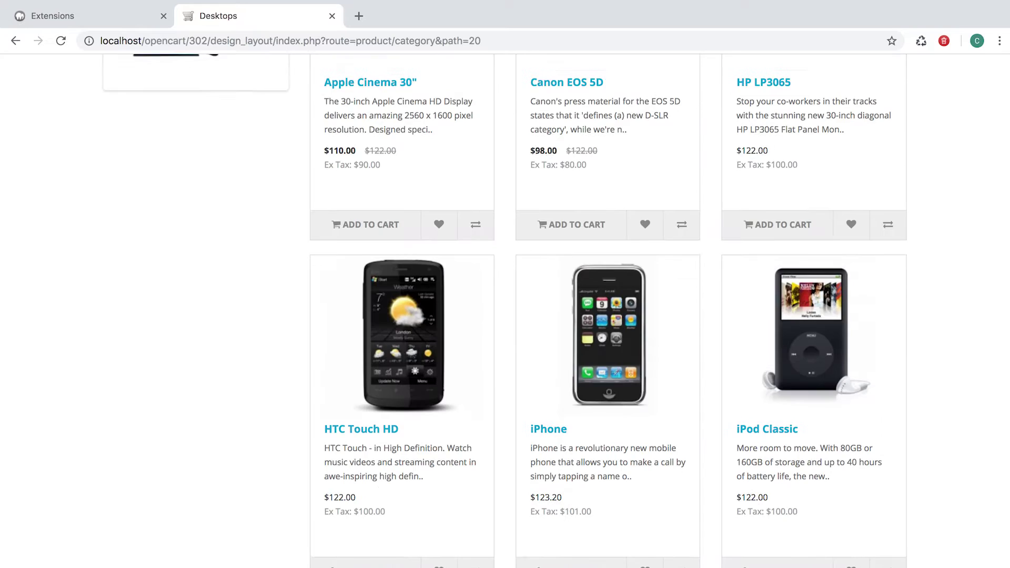
scroll(505, 310, down, 3)
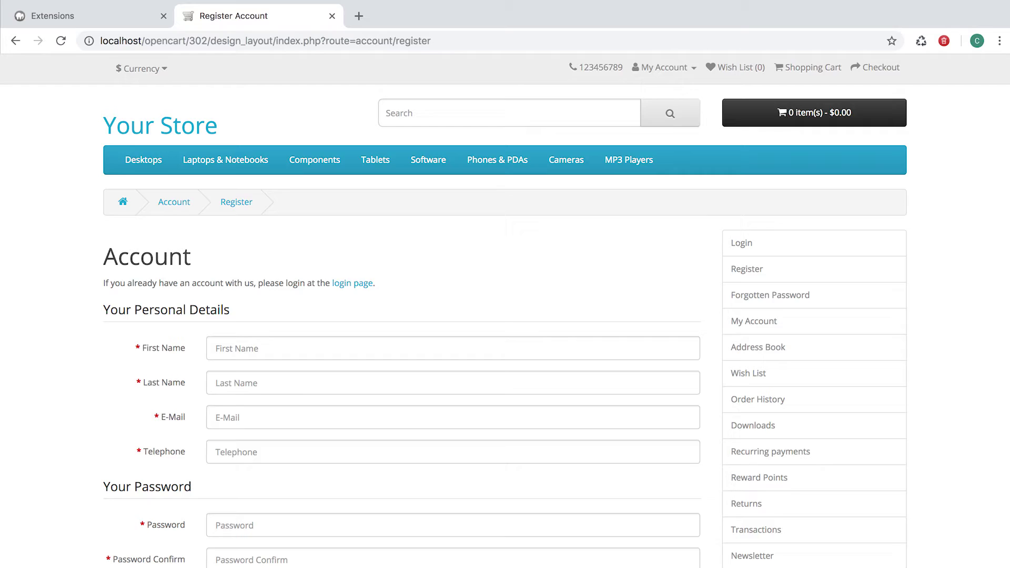
scroll(505, 311, down, 1)
scroll(505, 311, down, 5)
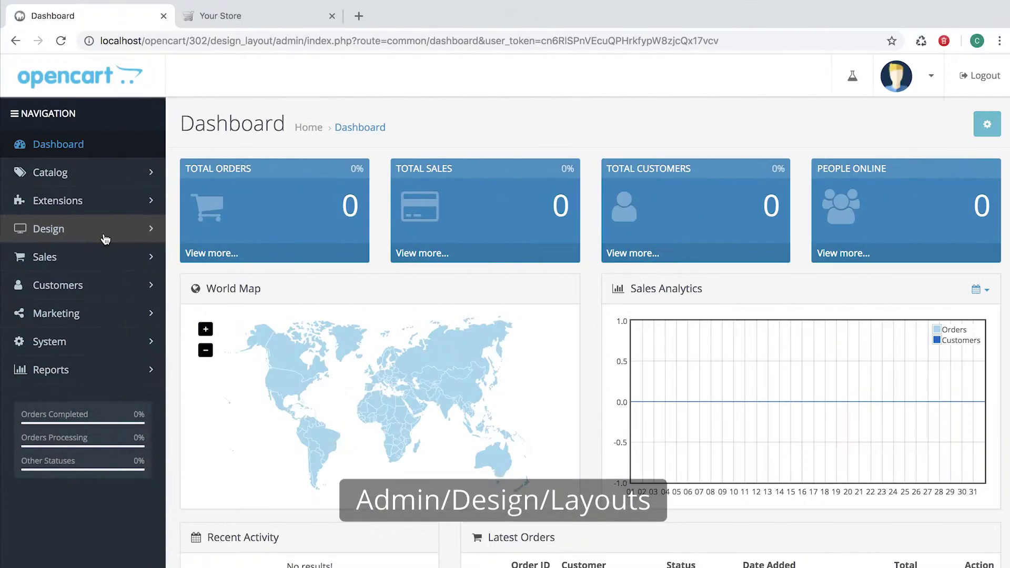
- Open the Home layout from Design > Layouts and compare it with the storefront home page
click(79, 229)
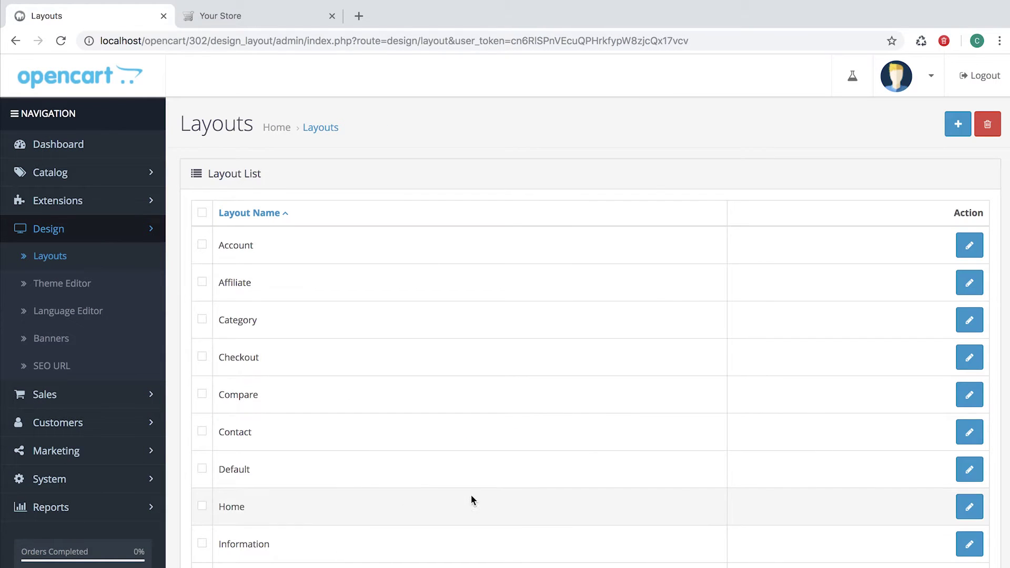
click(959, 513)
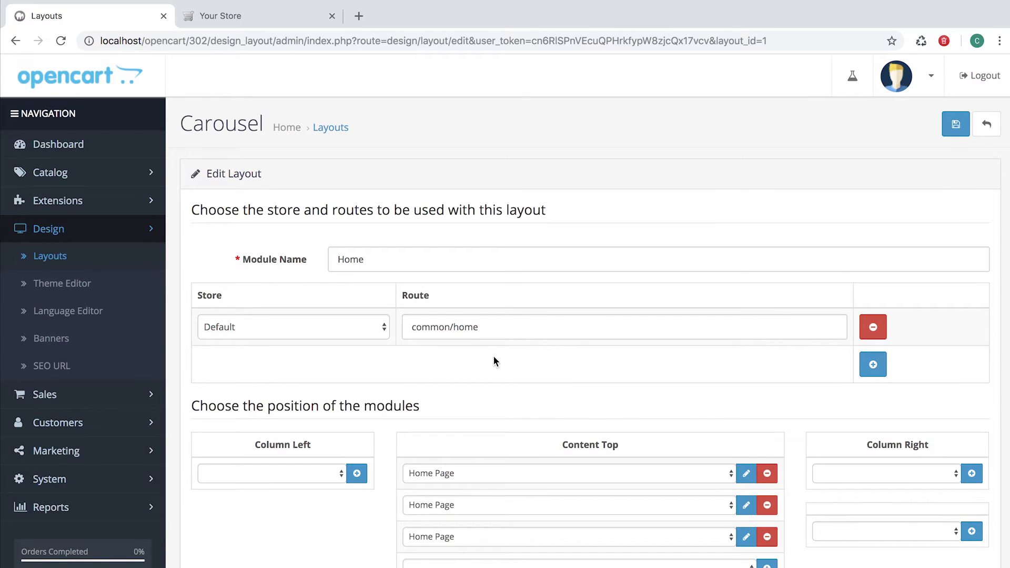
scroll(495, 355, down, 3)
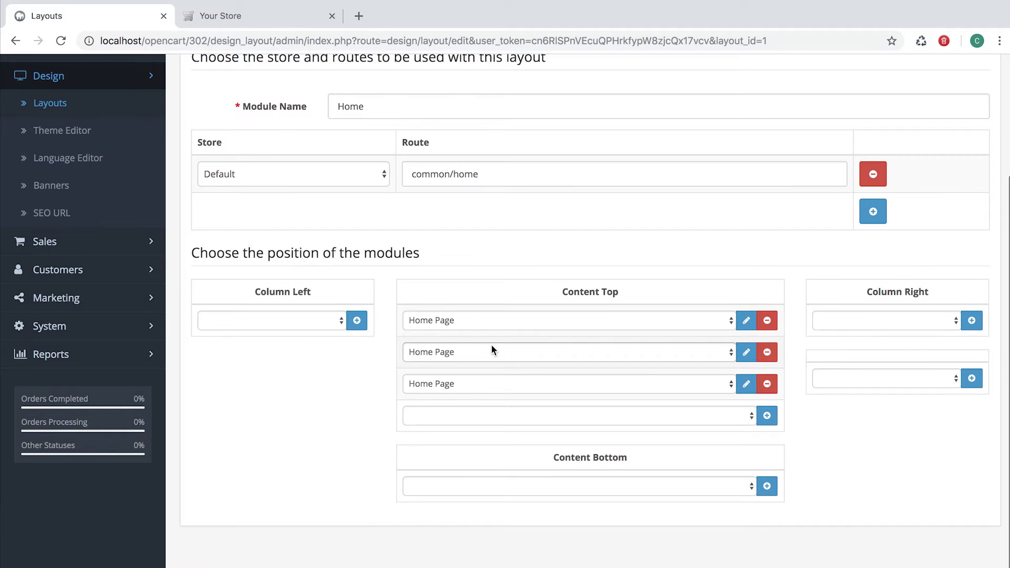
scroll(304, 139, up, 1)
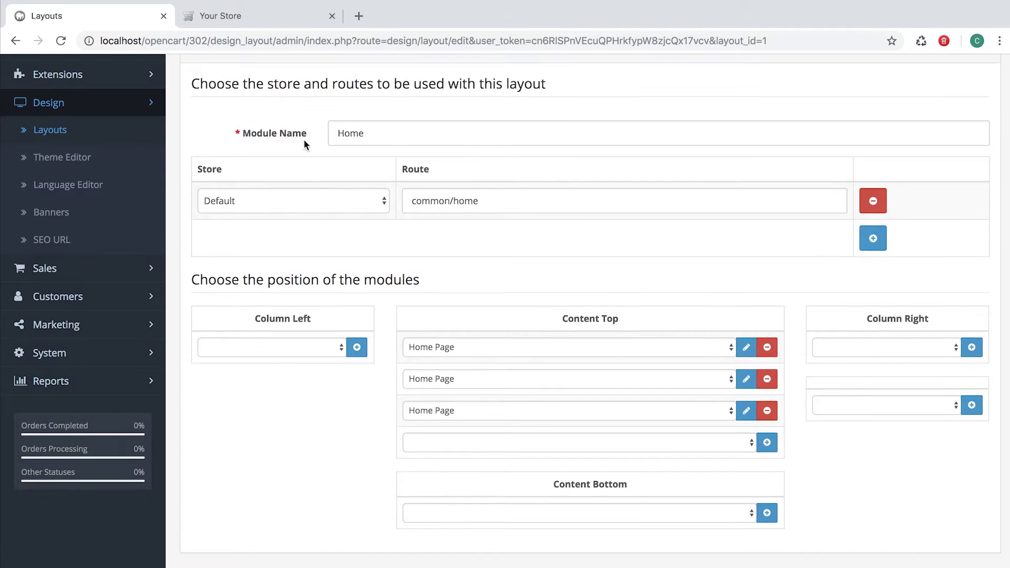
click(272, 24)
scroll(311, 307, down, 2)
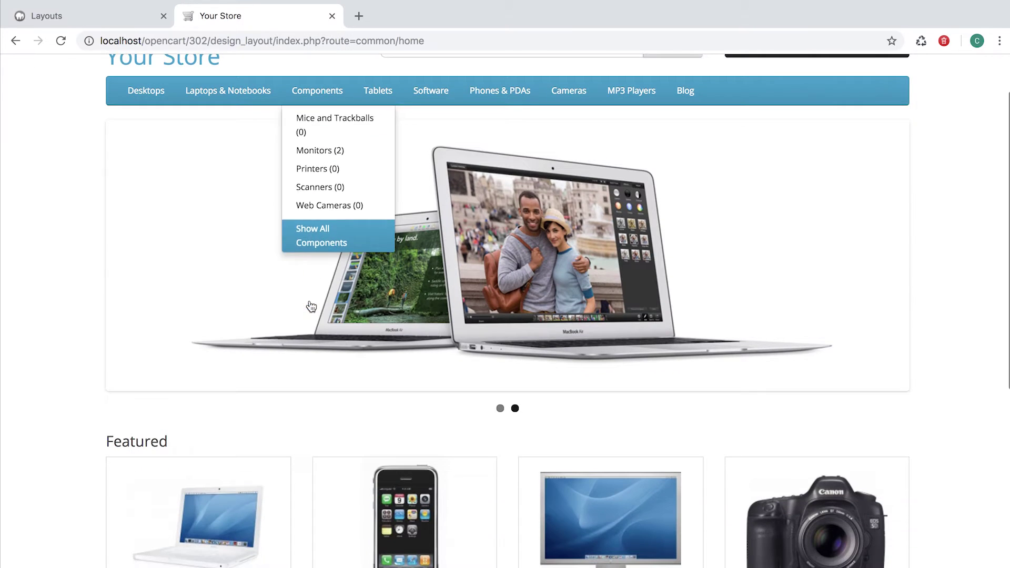
scroll(308, 305, down, 9)
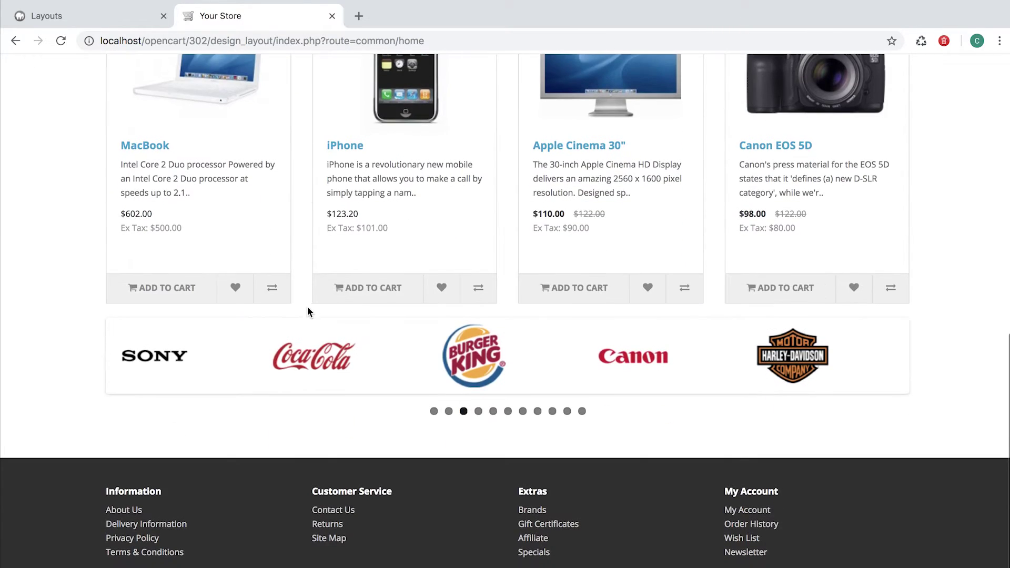
- Inspect the three Content Top modules: Slideshow, Featured and Carousel
click(124, 18)
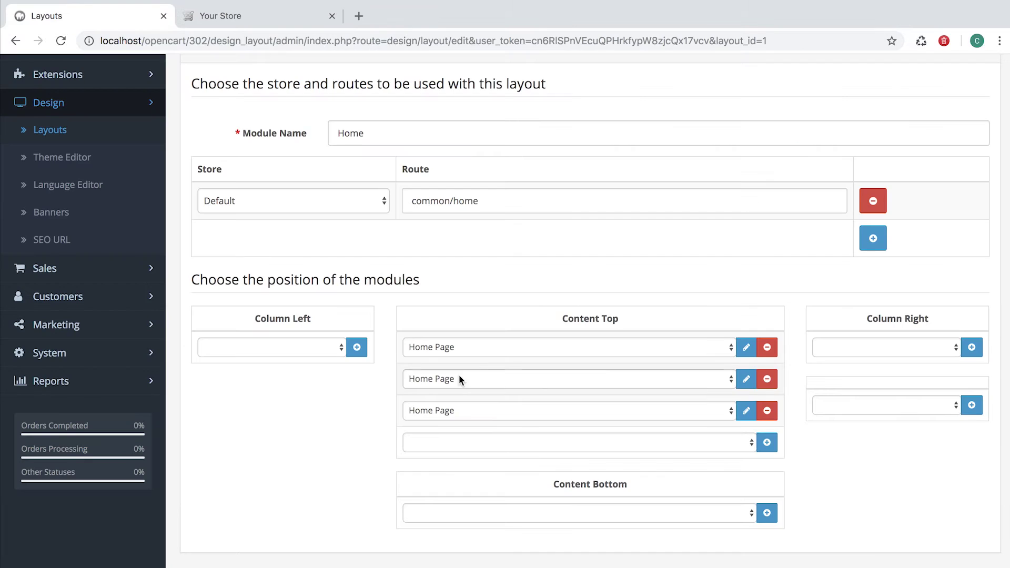
click(498, 343)
click(432, 383)
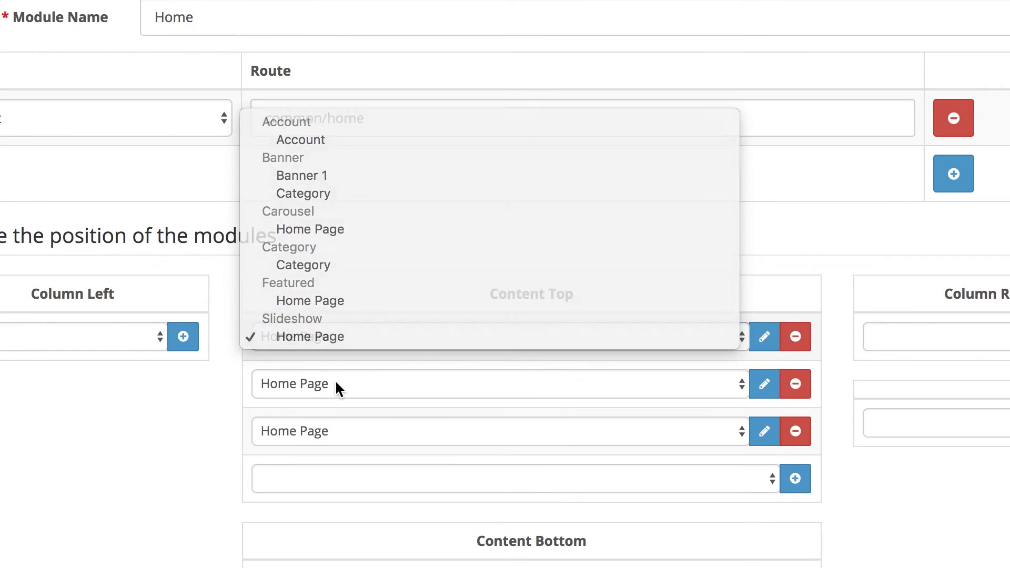
click(336, 384)
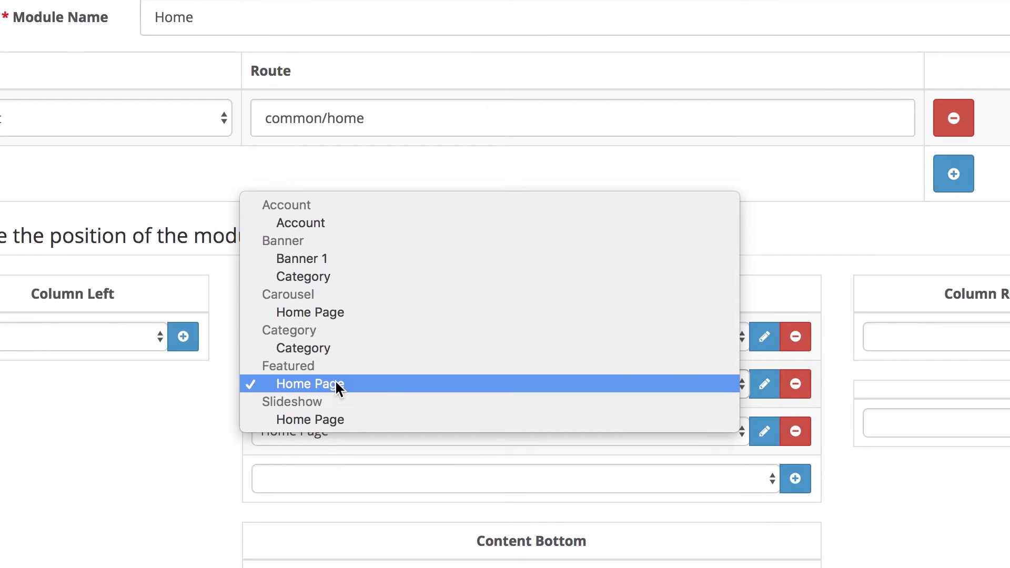
click(341, 431)
click(338, 436)
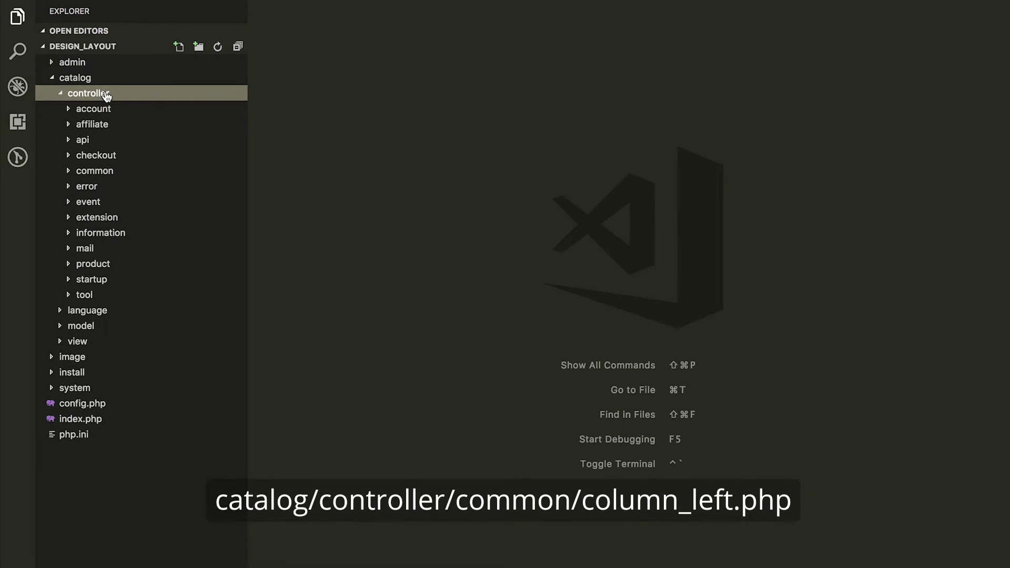
- Open column_left.php from catalog/controller/common
click(111, 172)
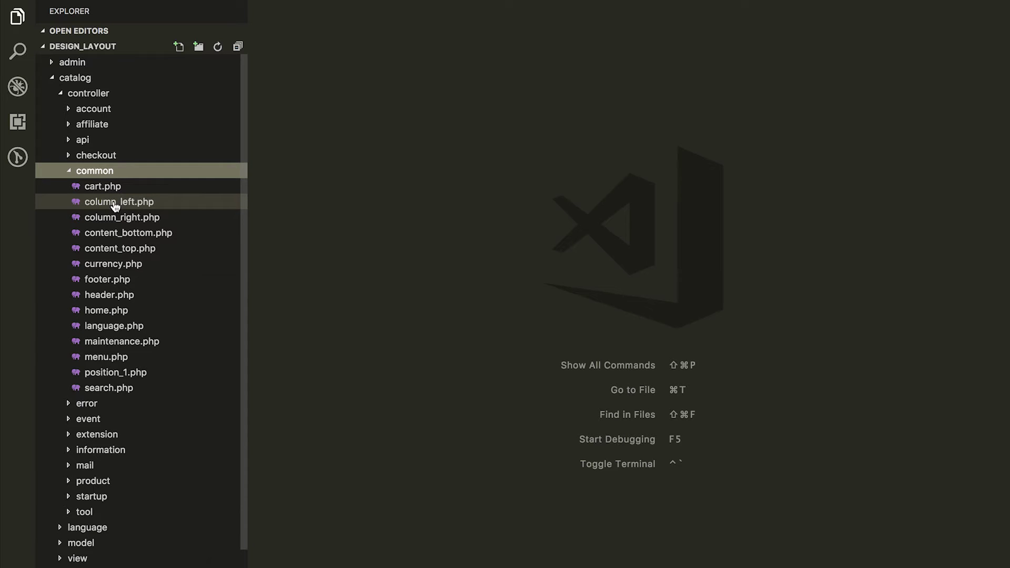
click(115, 203)
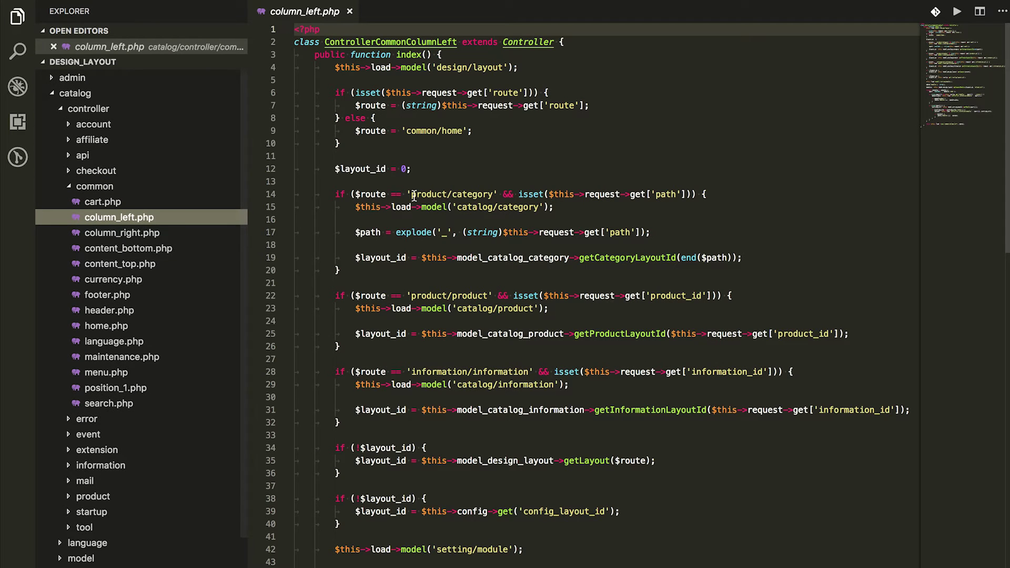
scroll(413, 196, down, 3)
- Highlight the item-specific layout checks (lines 14–32), route lookup (34–36) and store default fallback (38–40)
drag(335, 67, 344, 299)
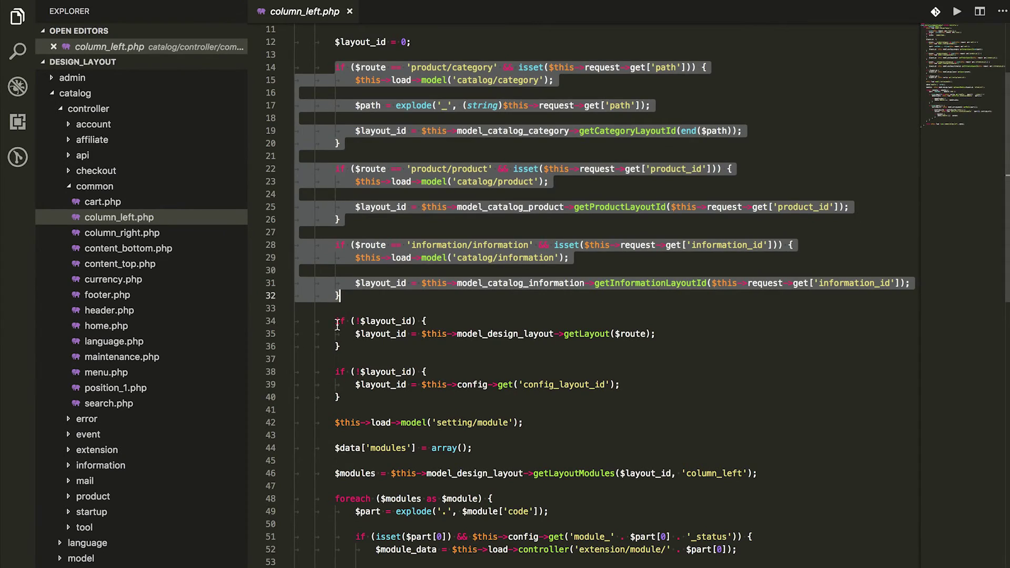
drag(336, 321, 344, 355)
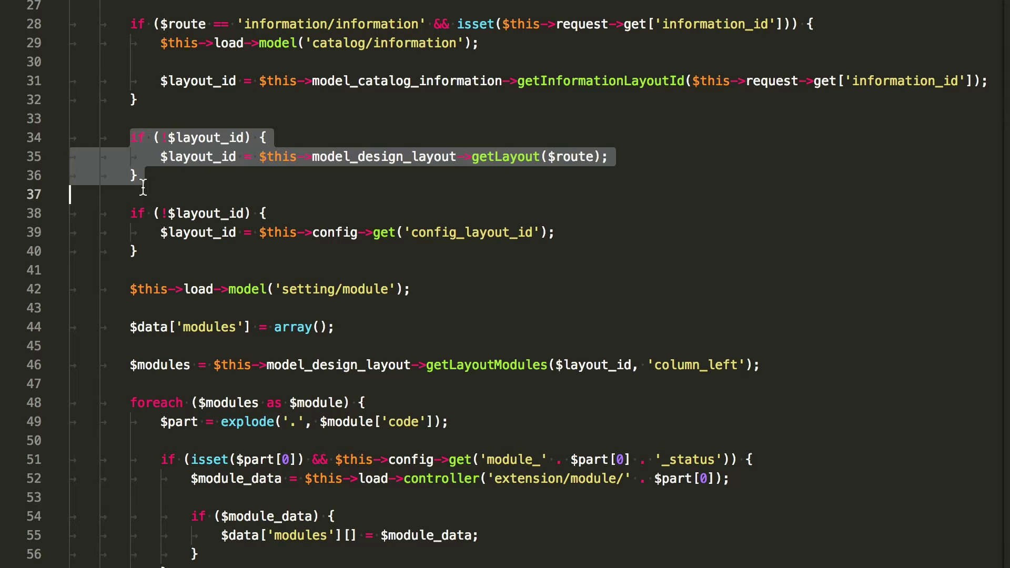
drag(131, 213, 133, 248)
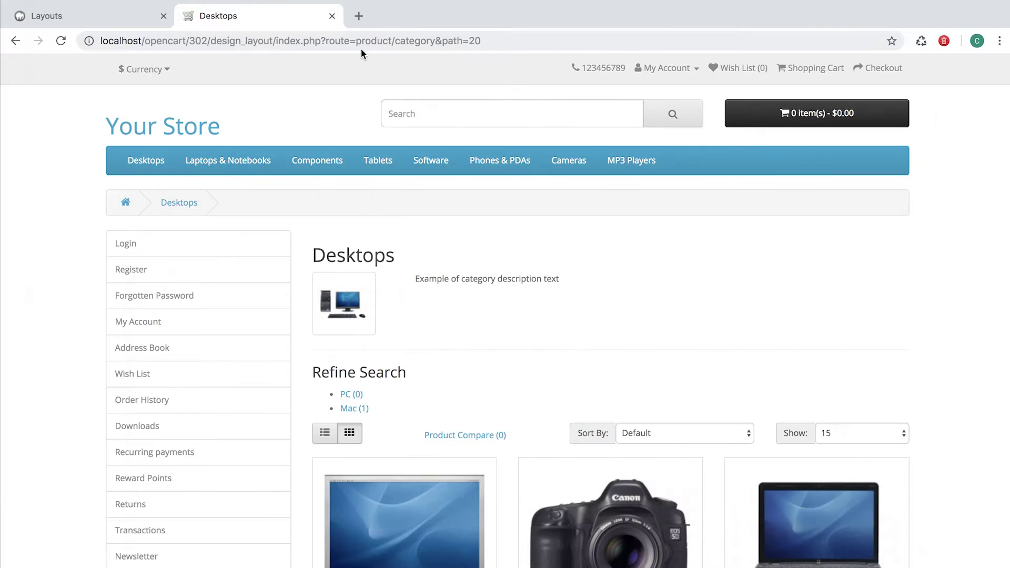
- Highlight the product/category route in the Desktops page address
drag(356, 41, 425, 41)
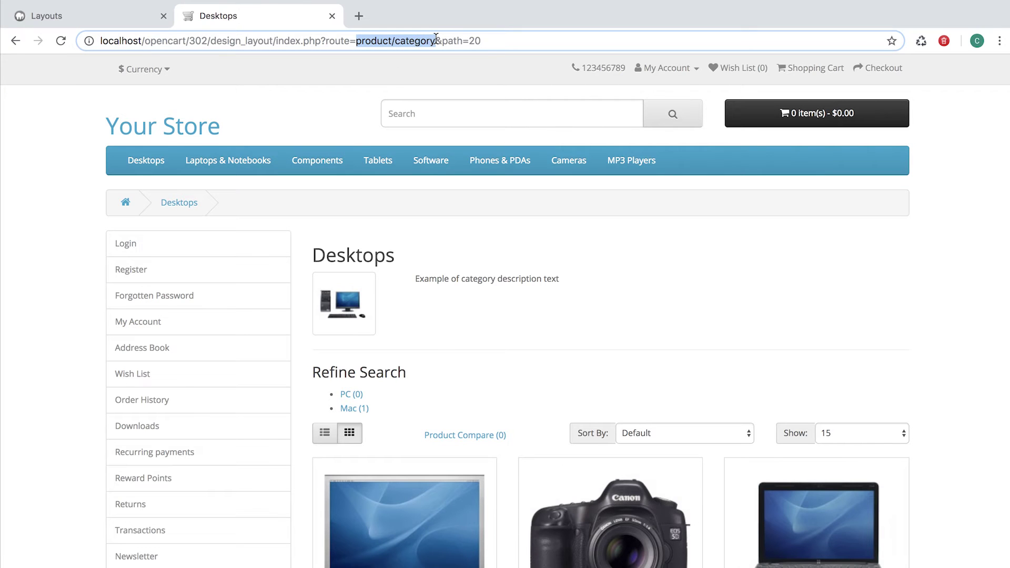
click(491, 40)
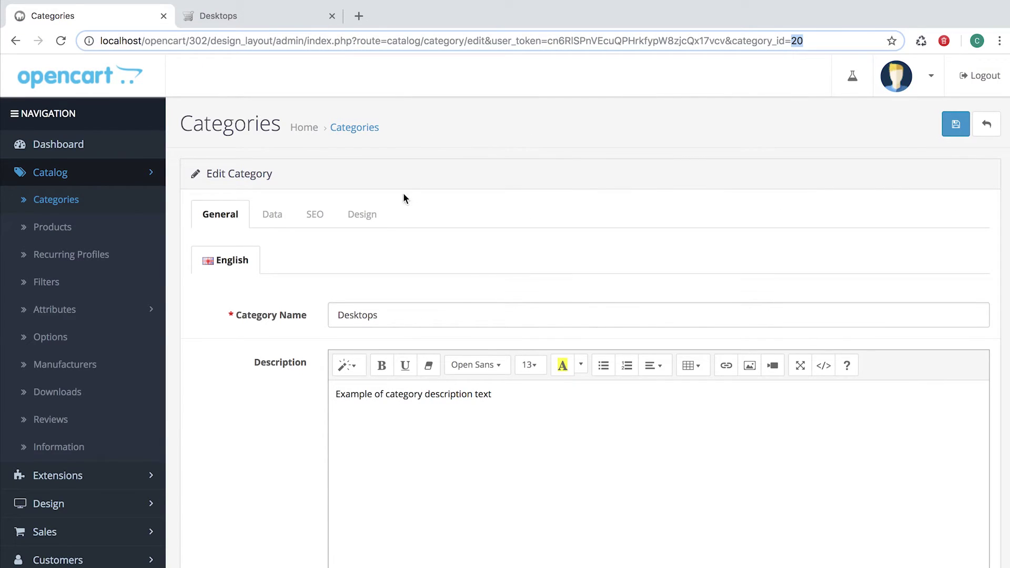
- Show the Layout Override choices on the Desktops category and item Design tabs, noting the product/product route
click(380, 214)
click(506, 289)
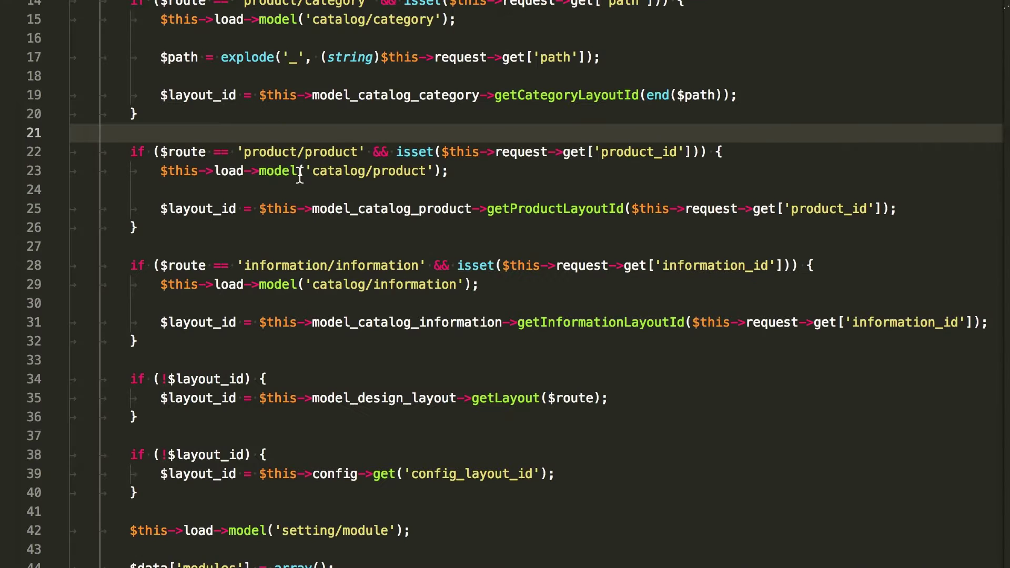
drag(245, 152, 354, 153)
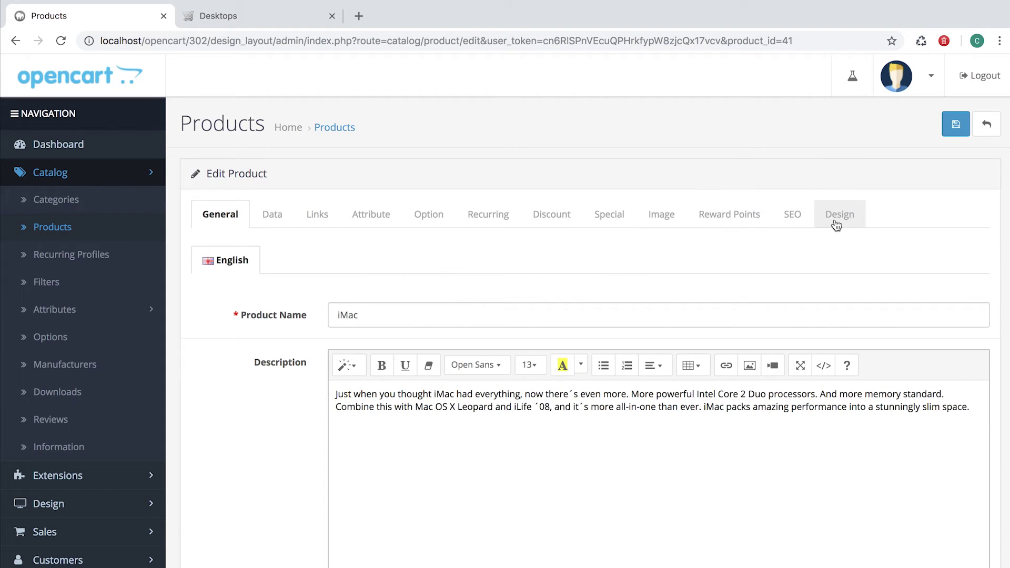
click(837, 225)
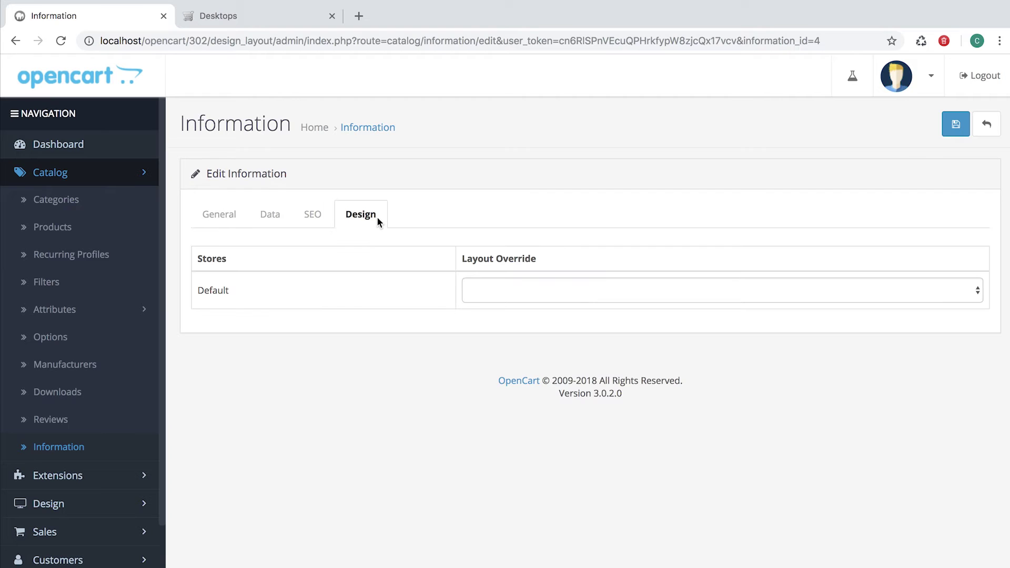
click(485, 295)
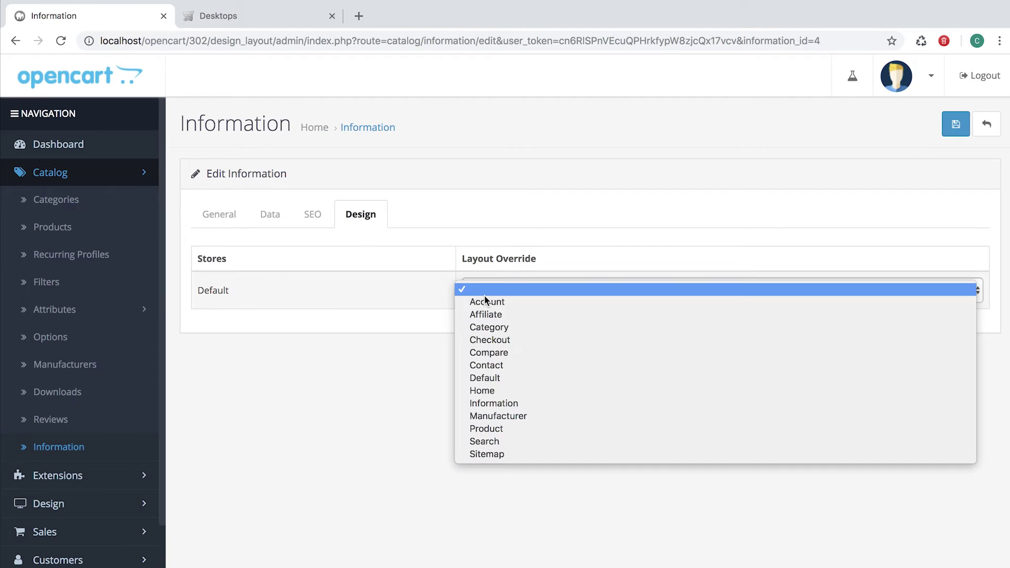
click(384, 302)
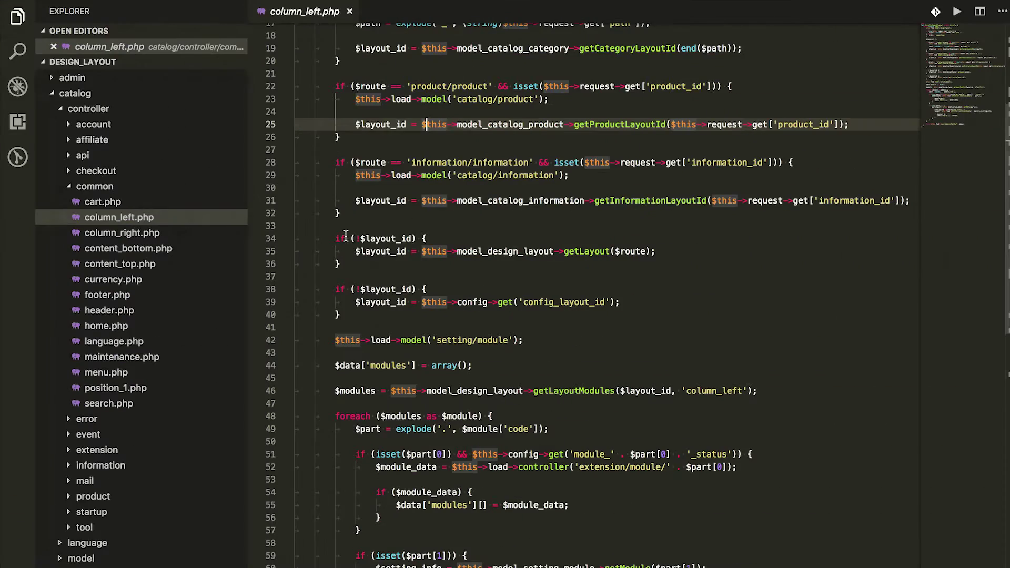
drag(265, 189, 247, 194)
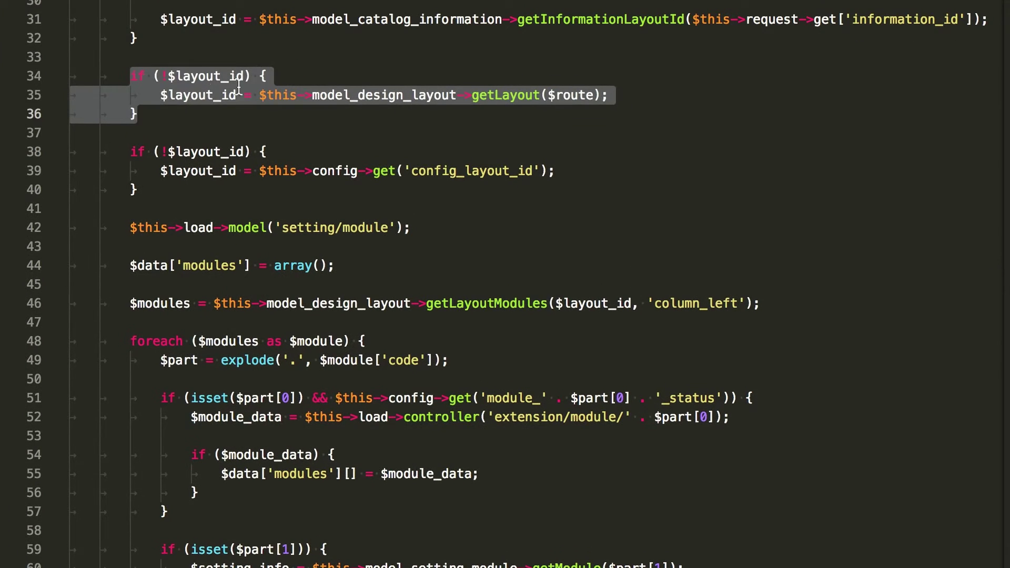
click(207, 76)
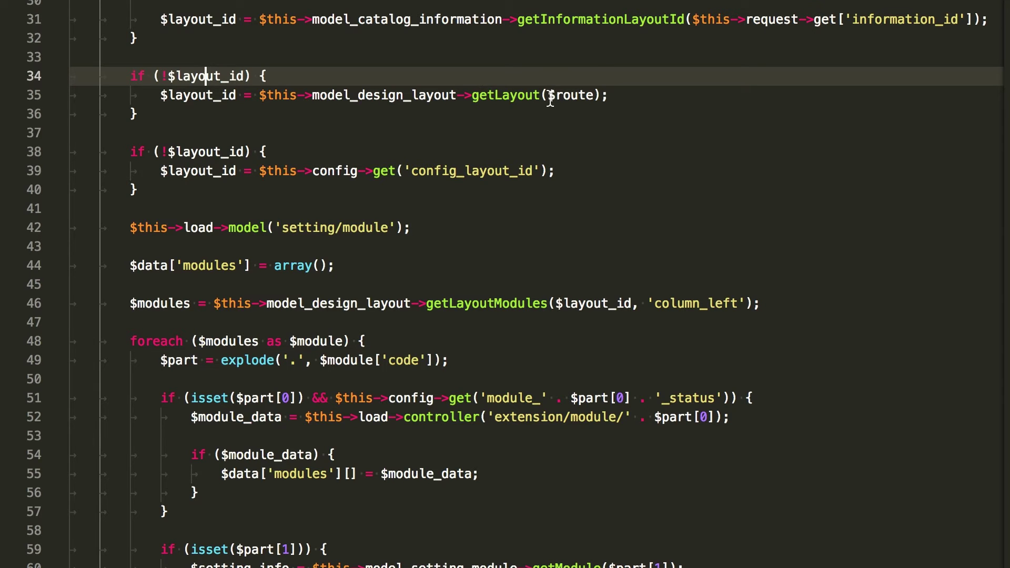
drag(551, 98, 593, 96)
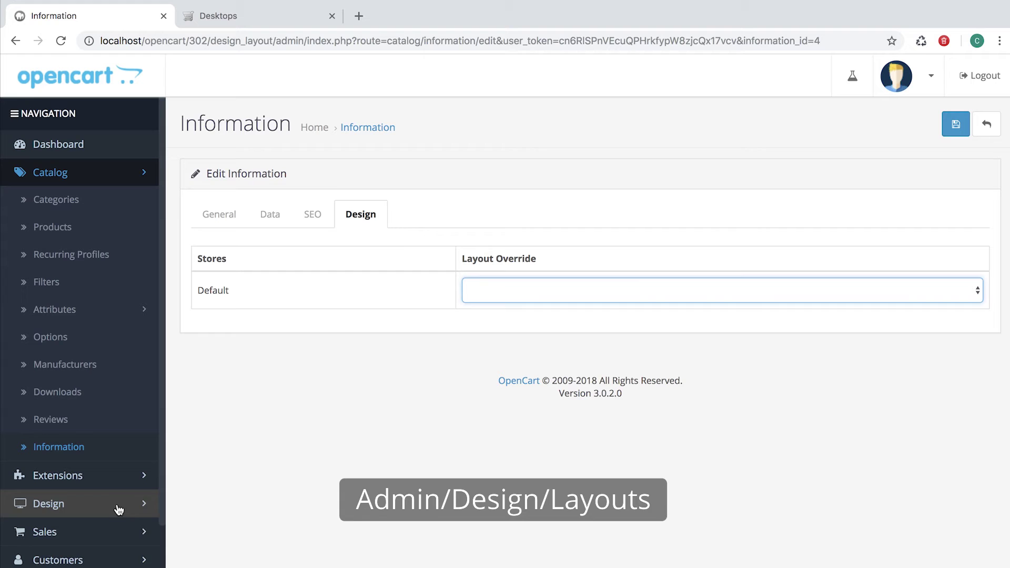
- Open the Category layout for editing and highlight its product/category route
click(119, 508)
click(96, 534)
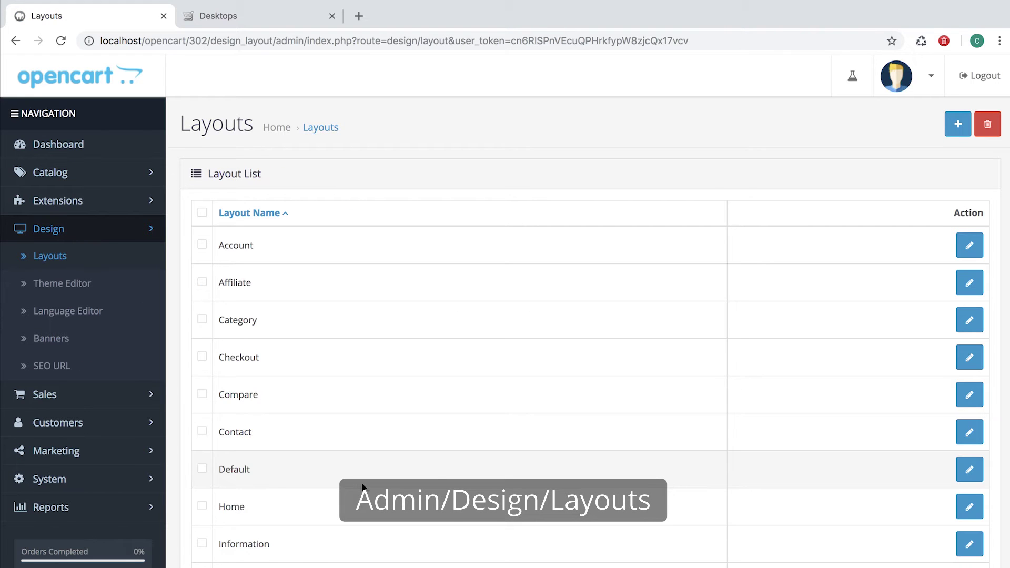
scroll(364, 484, down, 1)
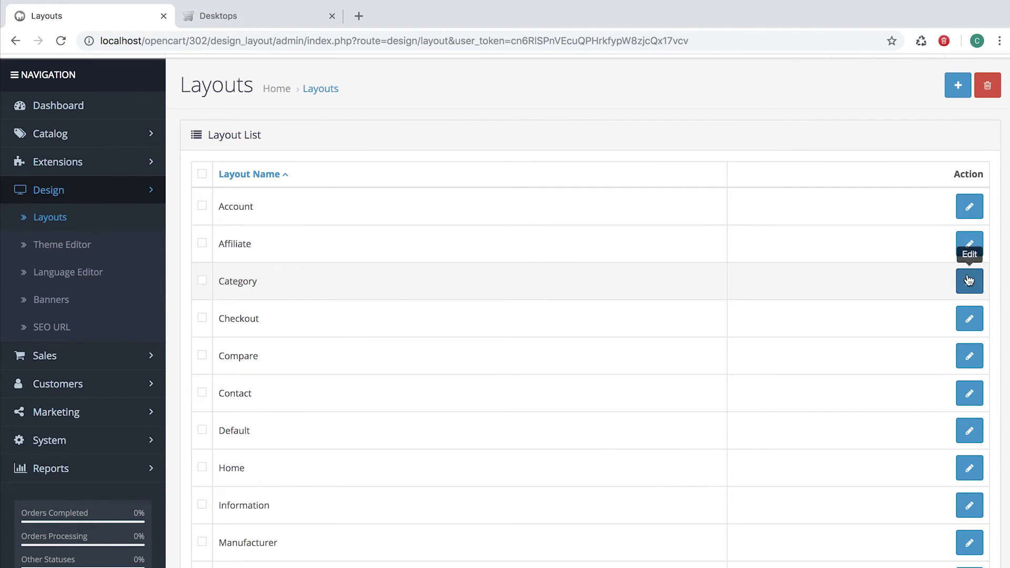
click(970, 281)
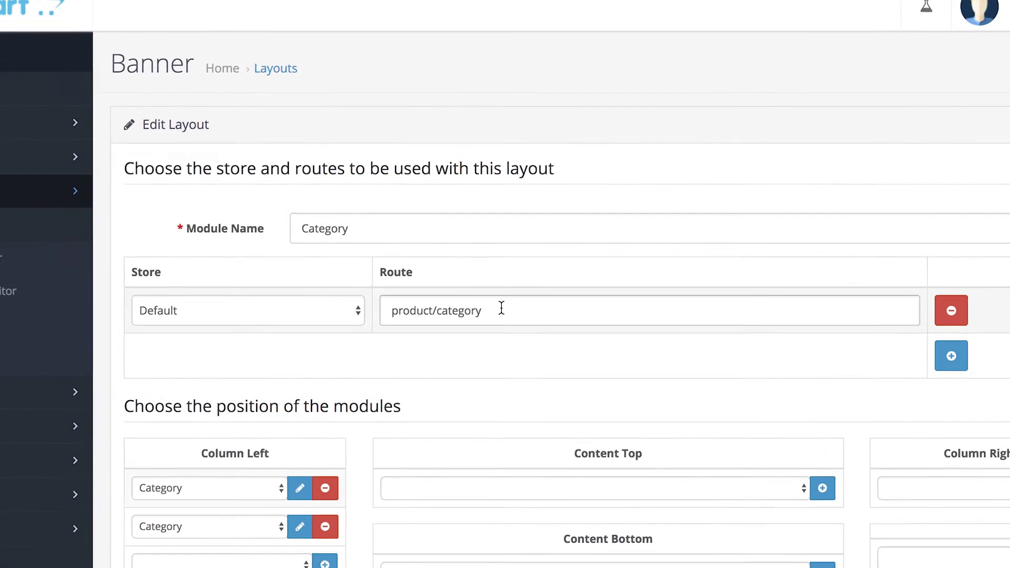
drag(503, 322, 367, 296)
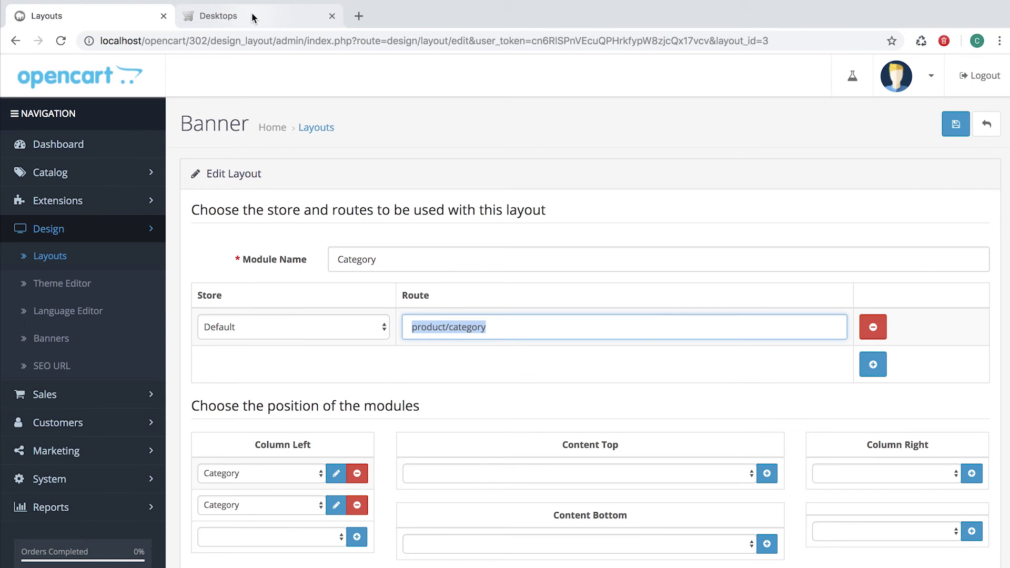
- Replace product/category with account/login in the storefront address to load the Account Login page
click(253, 17)
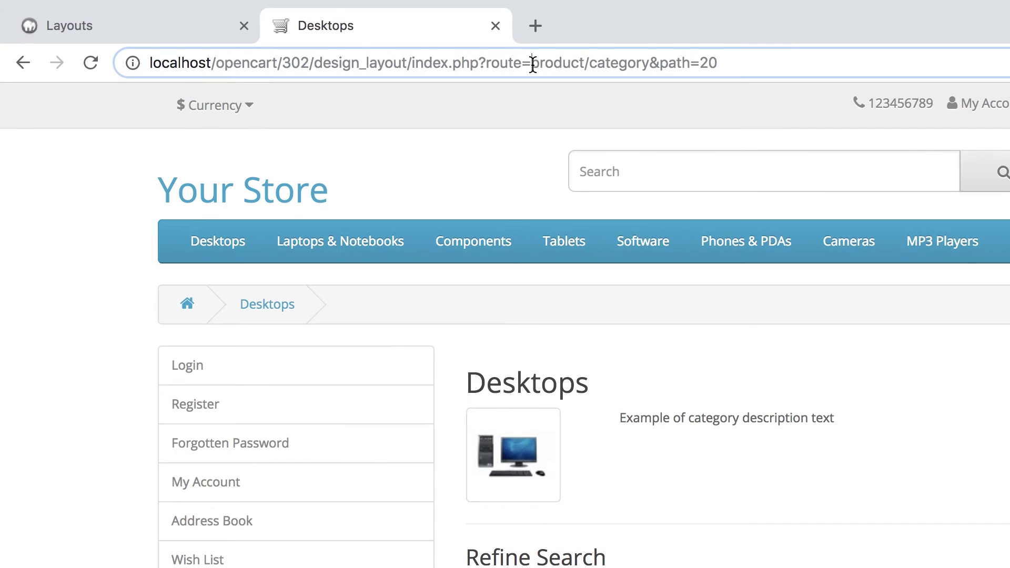
drag(355, 40, 417, 40)
drag(622, 62, 649, 57)
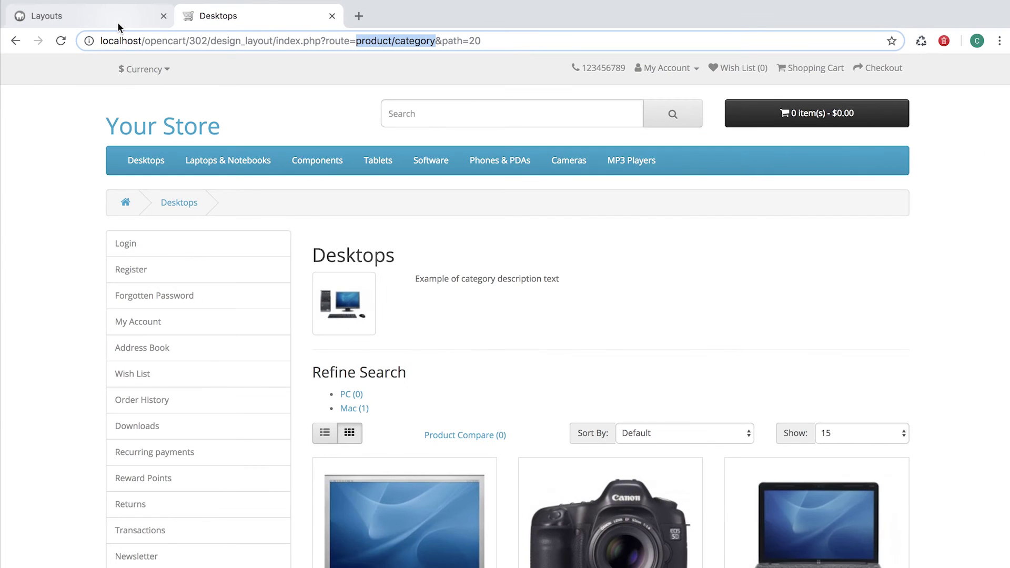
mouse_move(317, 163)
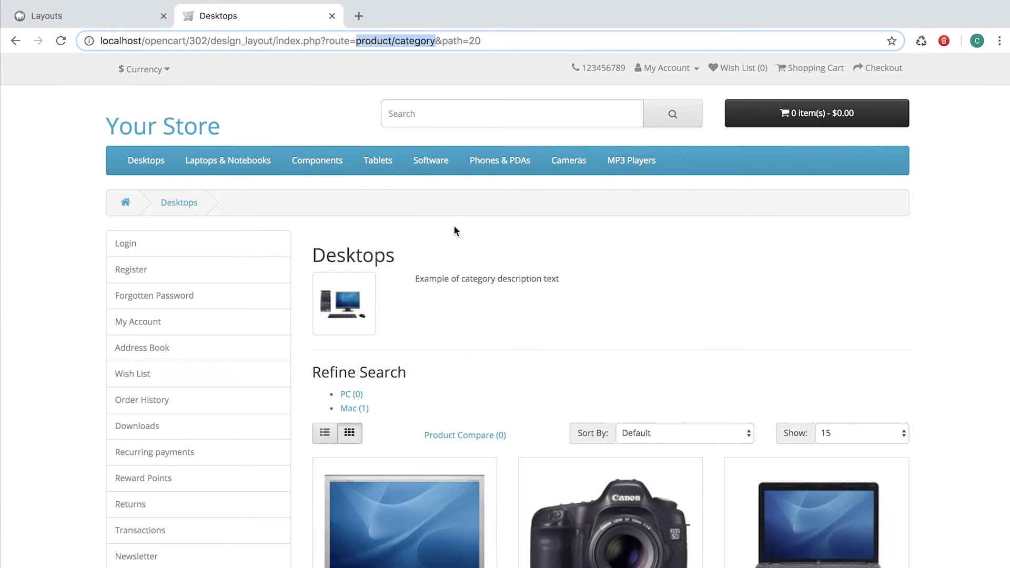
scroll(505, 265, down, 10)
scroll(505, 265, down, 15)
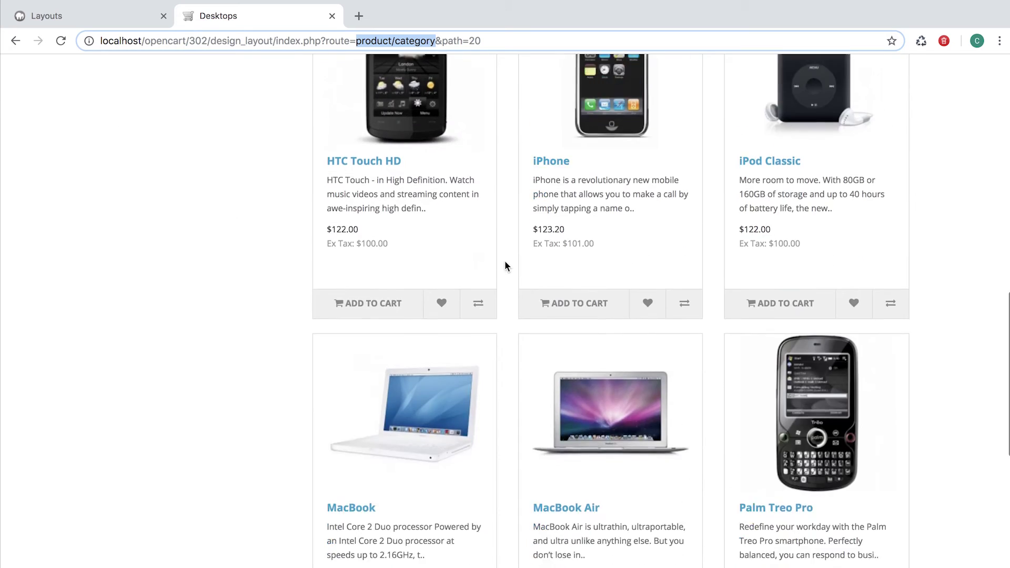
text(account/login)
key(Return)
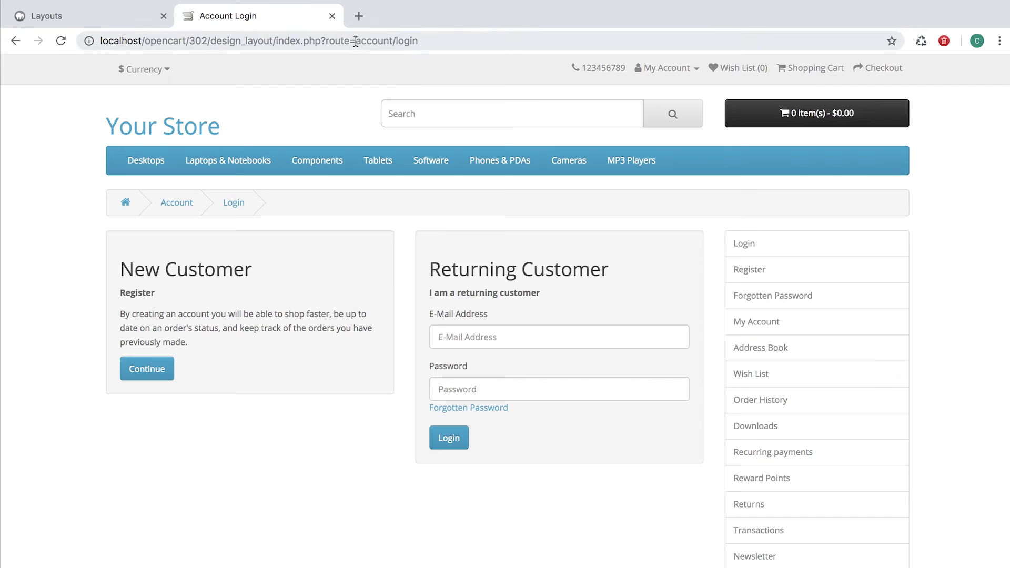
drag(357, 41, 427, 43)
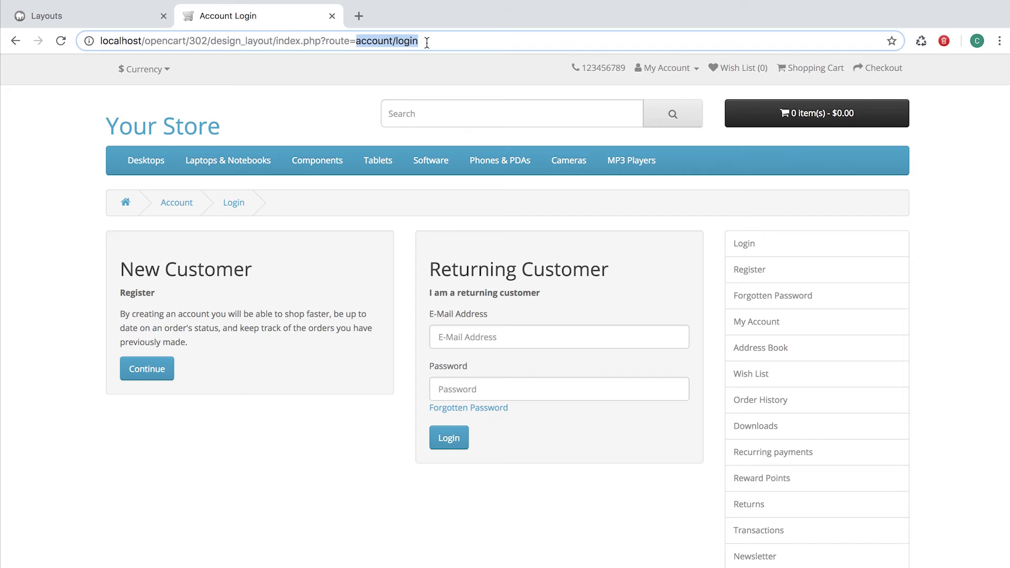
- Open the Account layout and highlight its account/% wildcard route
click(121, 20)
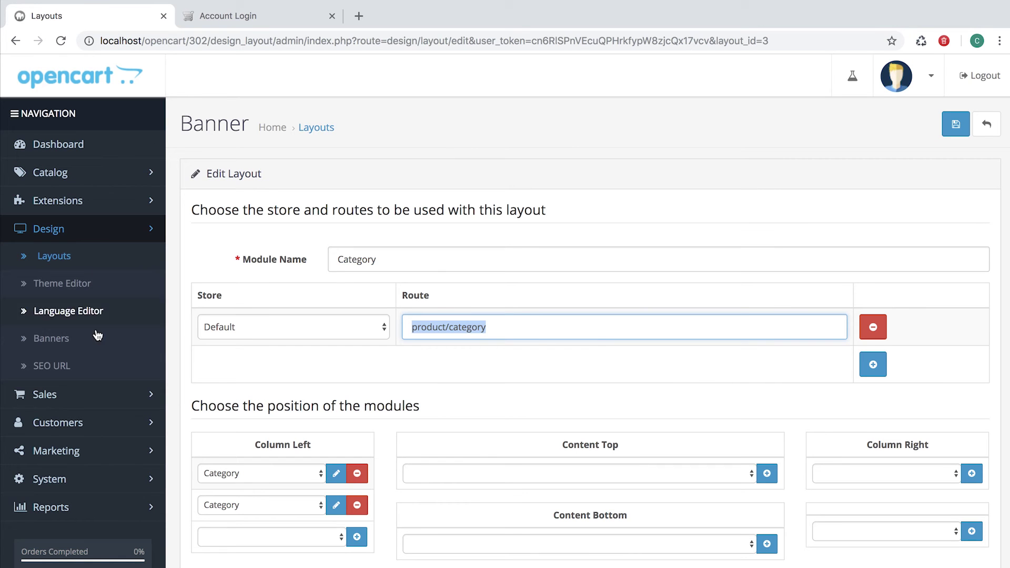
click(104, 259)
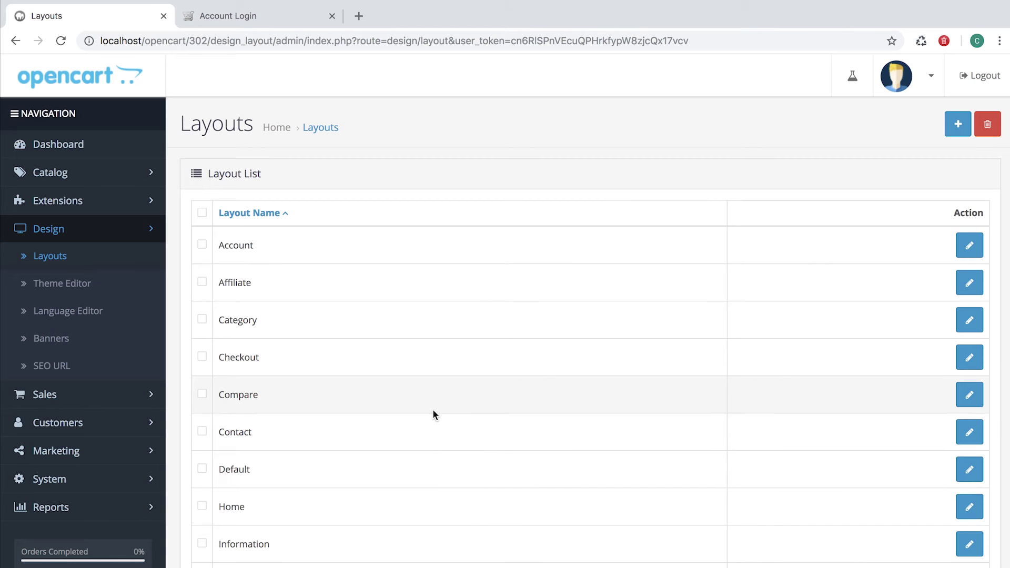
click(969, 247)
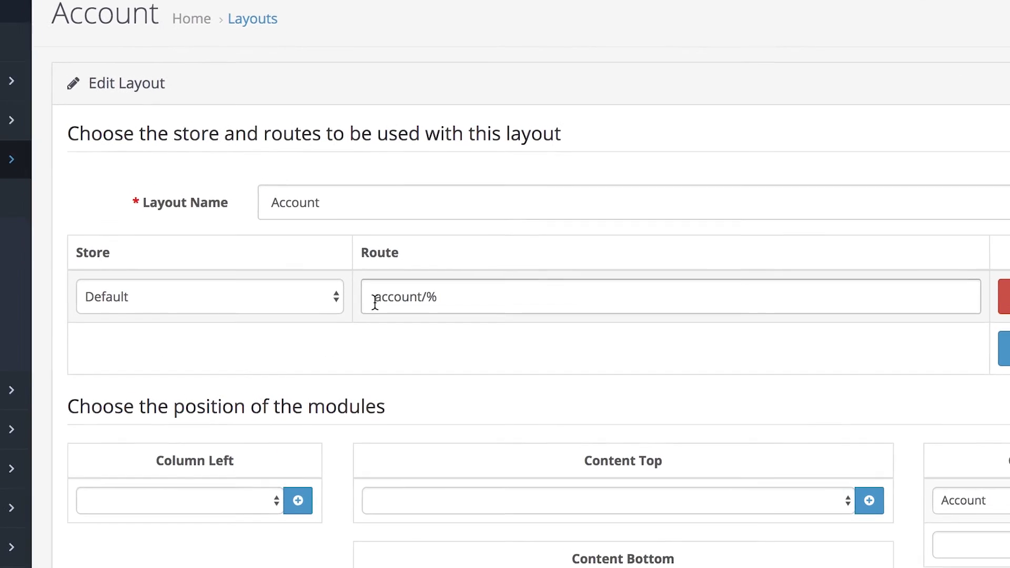
drag(412, 326, 423, 328)
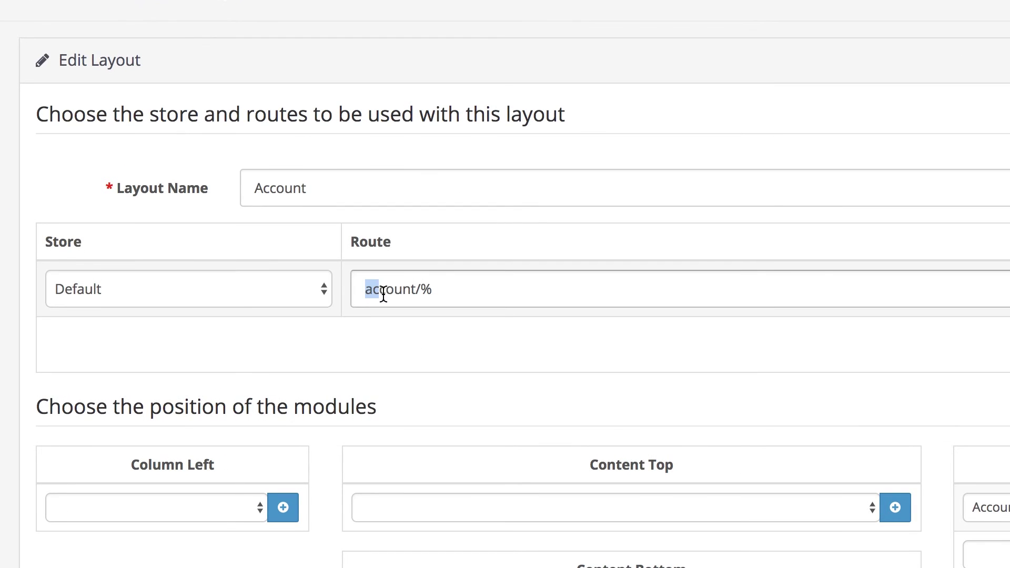
drag(383, 294, 430, 289)
shift+click(416, 289)
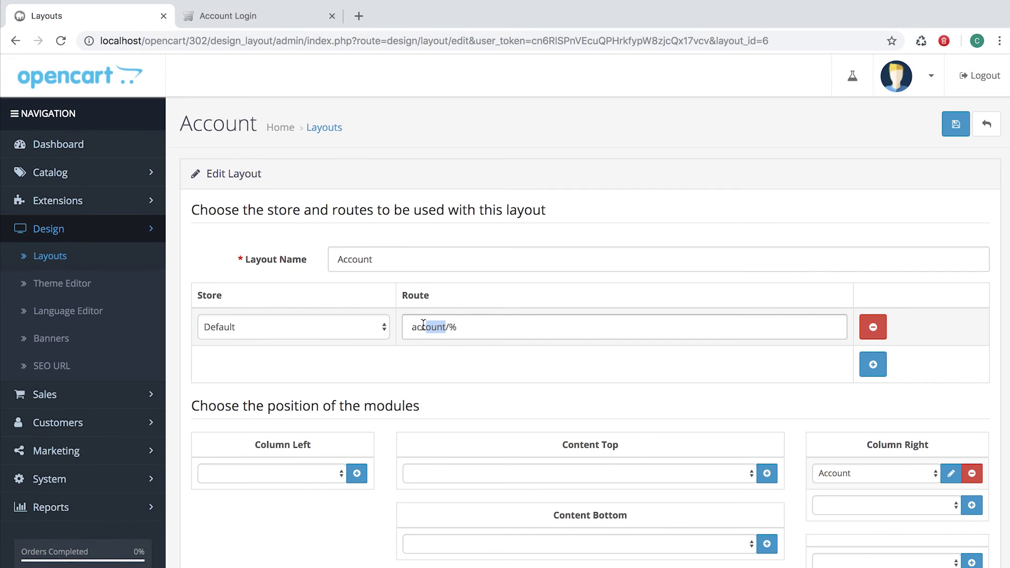
- Highlight account and register in the storefront account/register page address
click(270, 14)
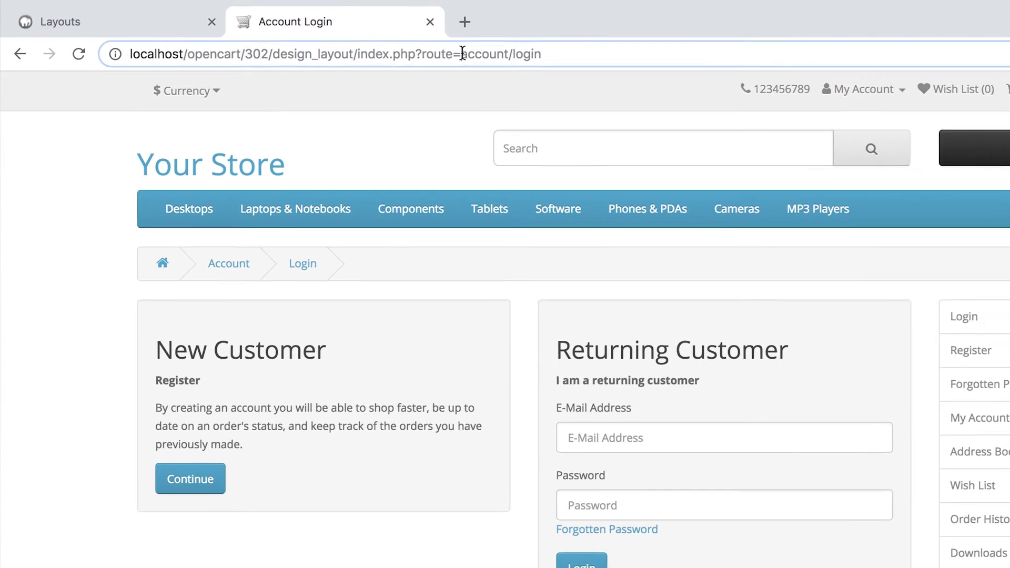
double_click(406, 46)
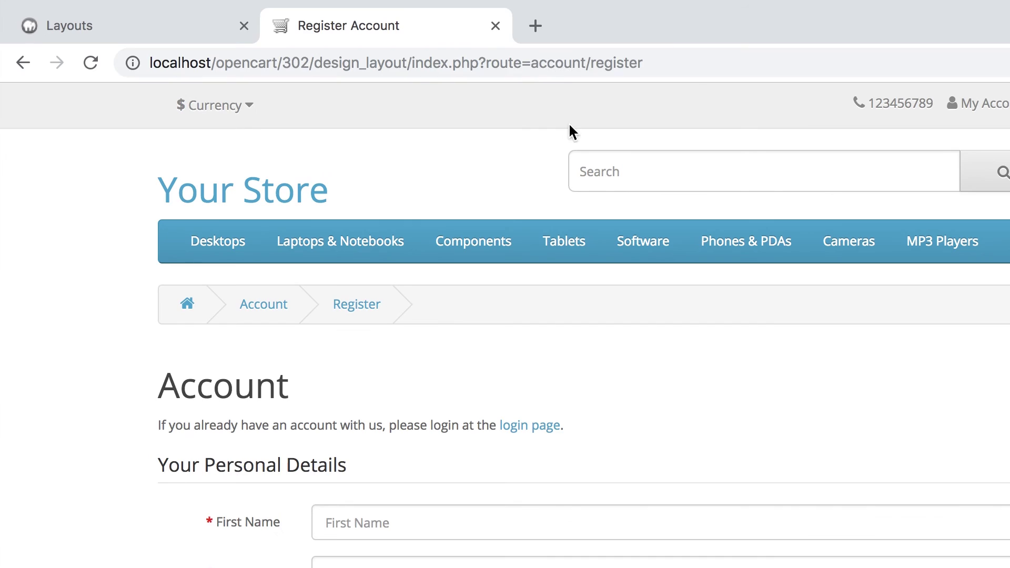
double_click(608, 63)
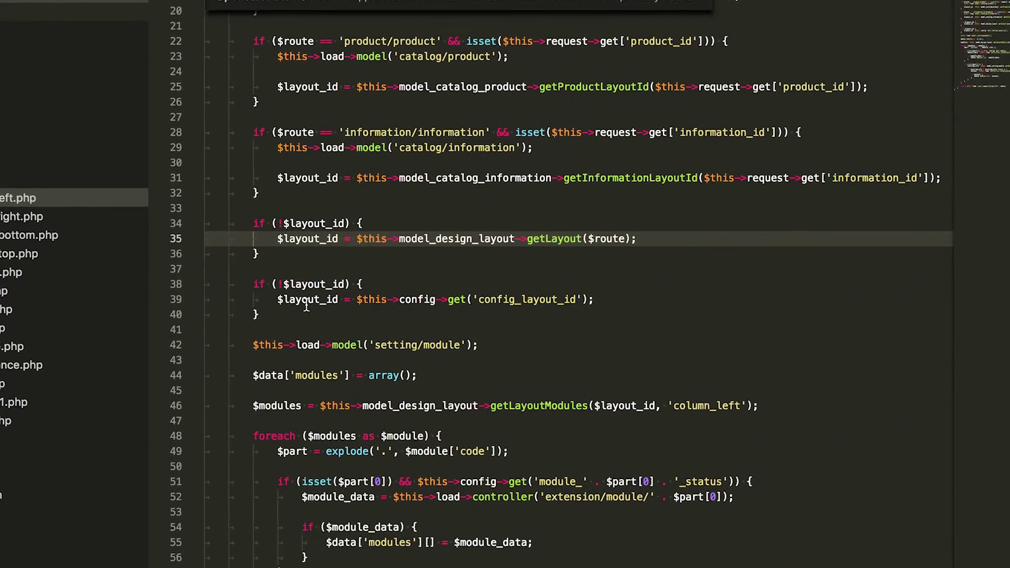
click(254, 284)
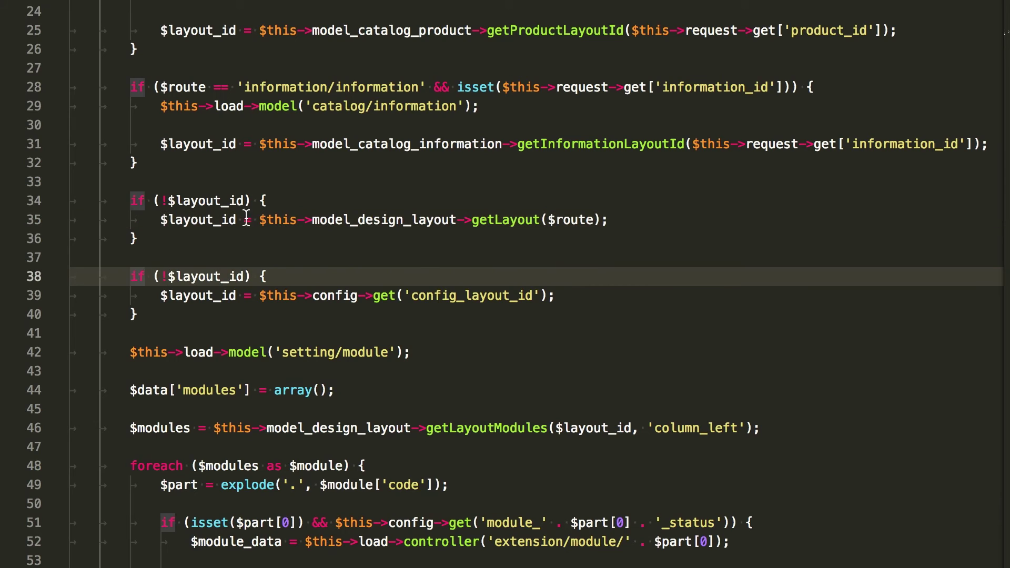
double_click(431, 288)
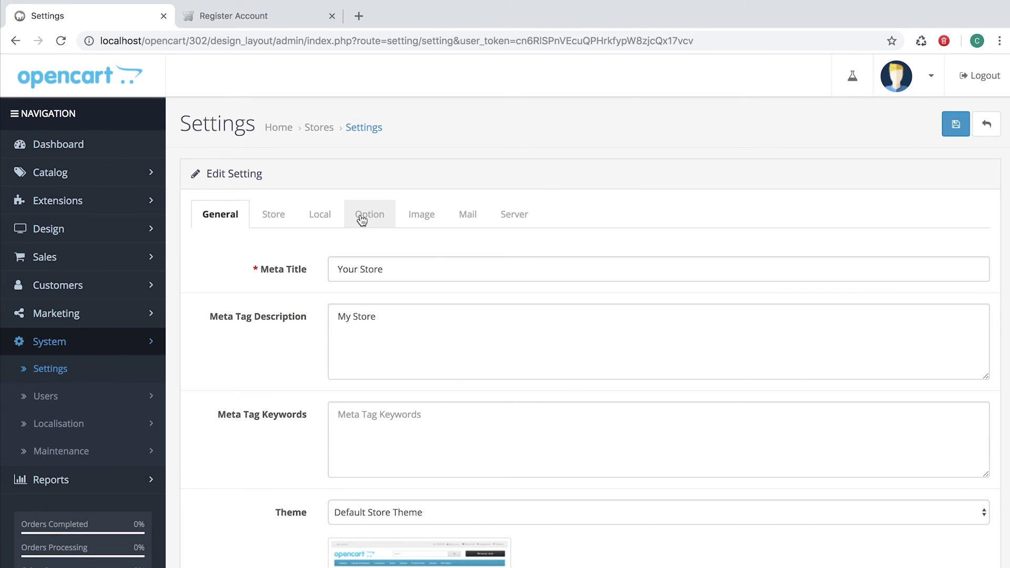
- Scroll the store settings down to the Default Layout field, set to Default
scroll(340, 254, down, 10)
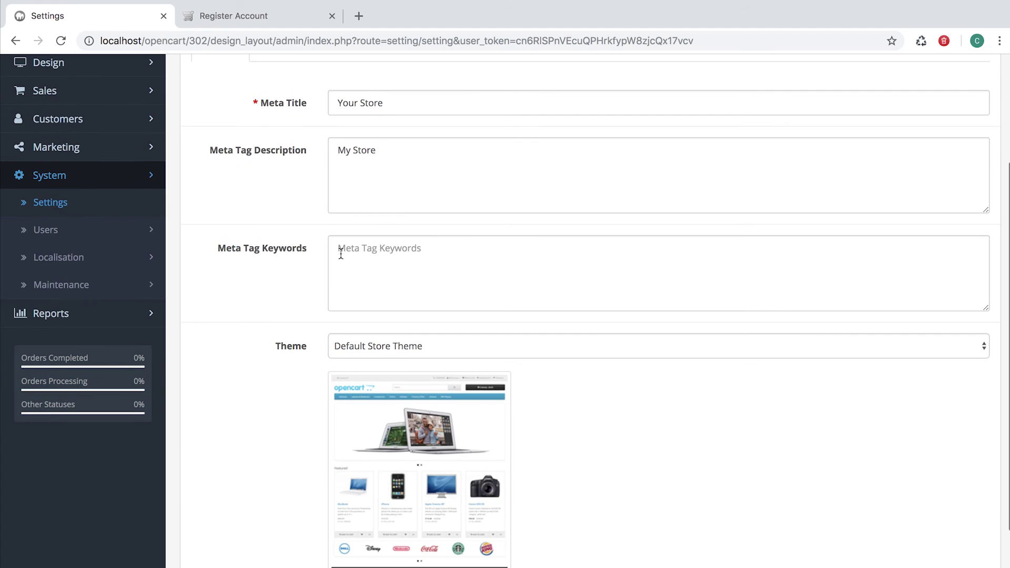